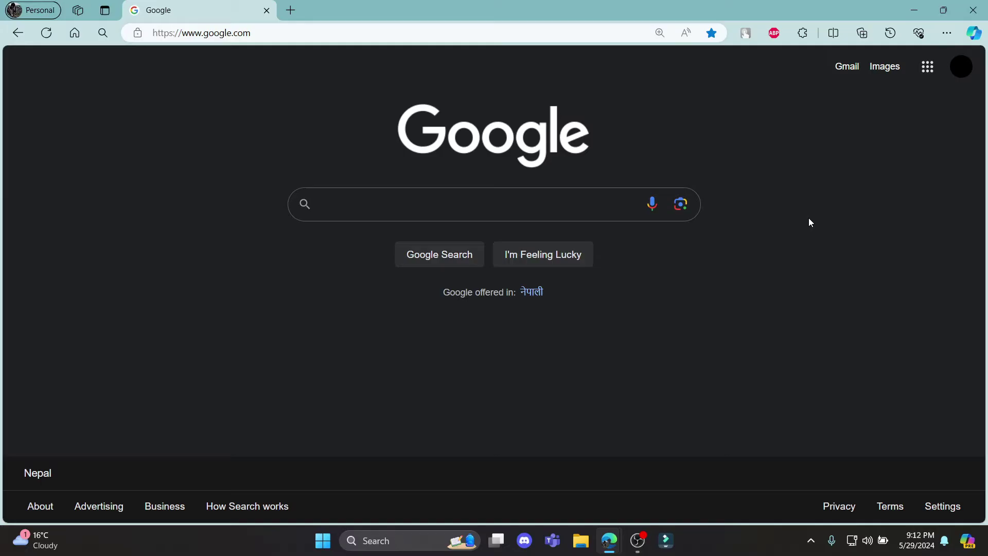
Search Google for 'toloka ai sign up' and open Toloka's 'Sign up or log in' result
click(619, 202)
text(toloka ai sign up)
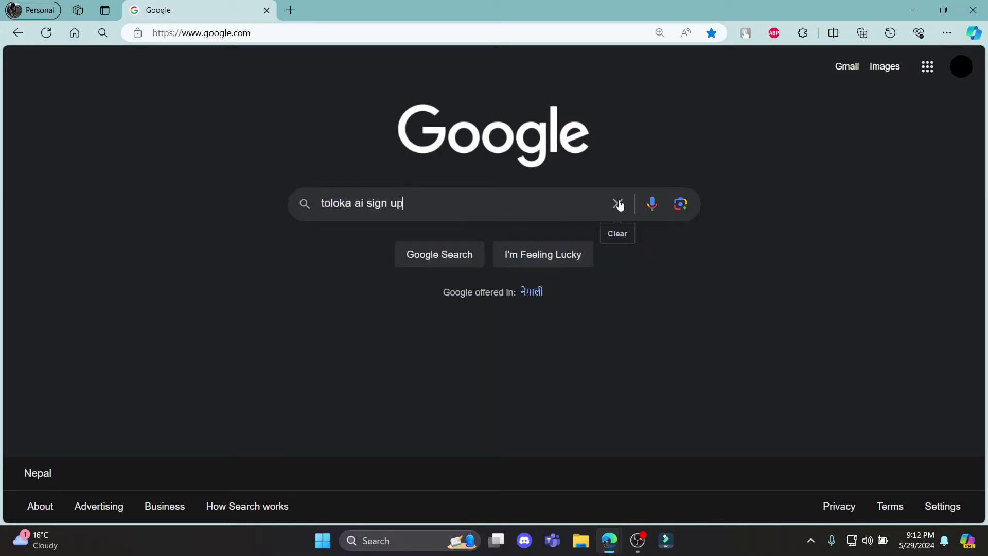
key(Return)
click(172, 202)
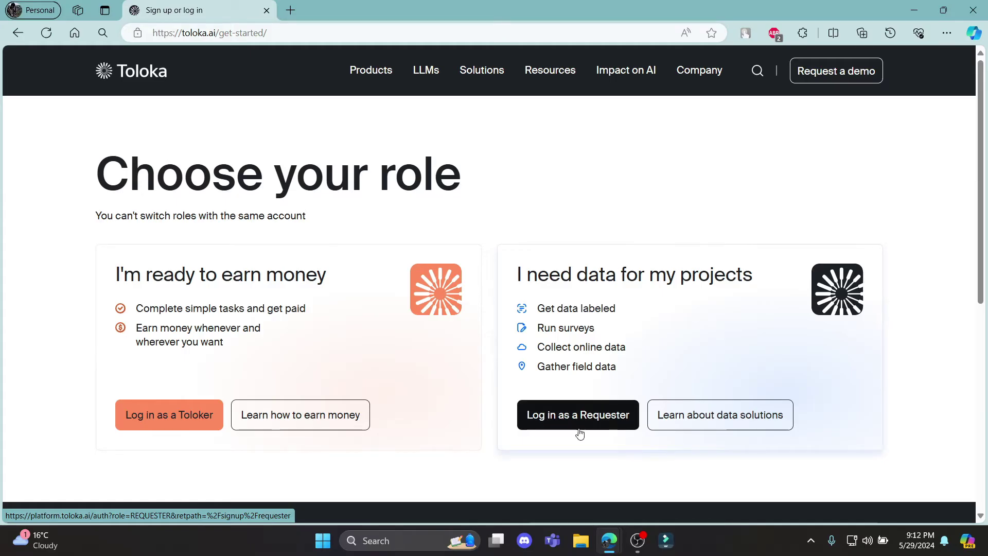
Open the Requester and Toloker logins in separate tabs, finishing on the business login tab
click(566, 420)
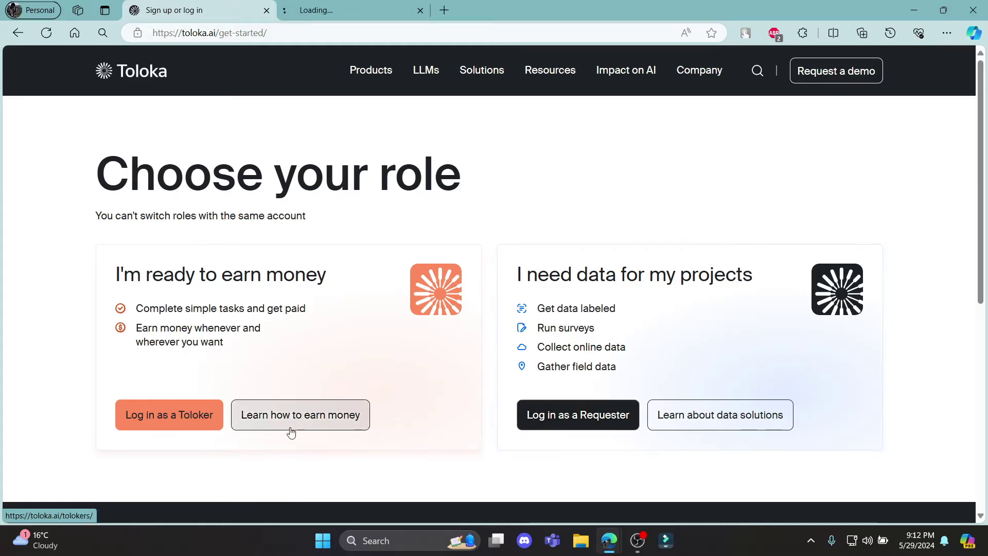
click(164, 425)
click(355, 10)
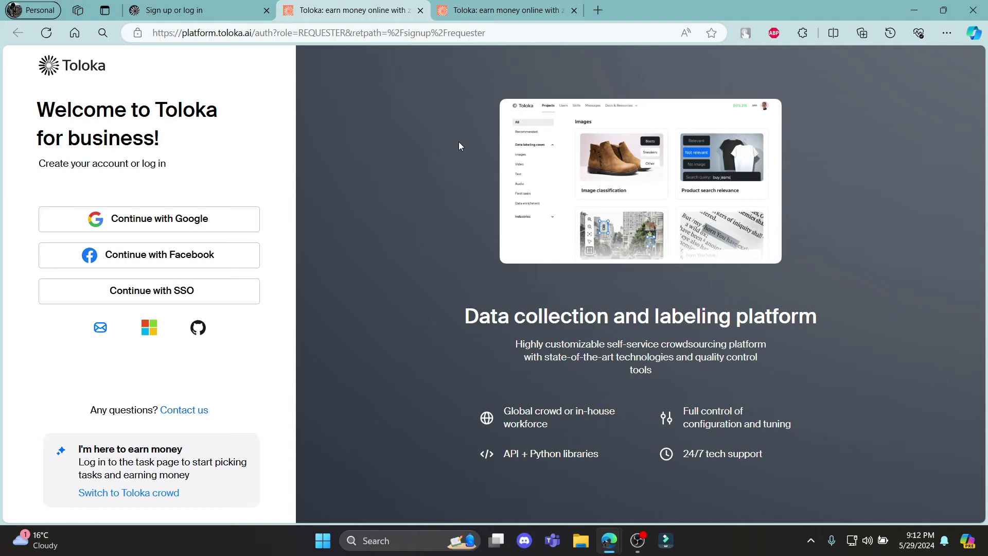
click(437, 5)
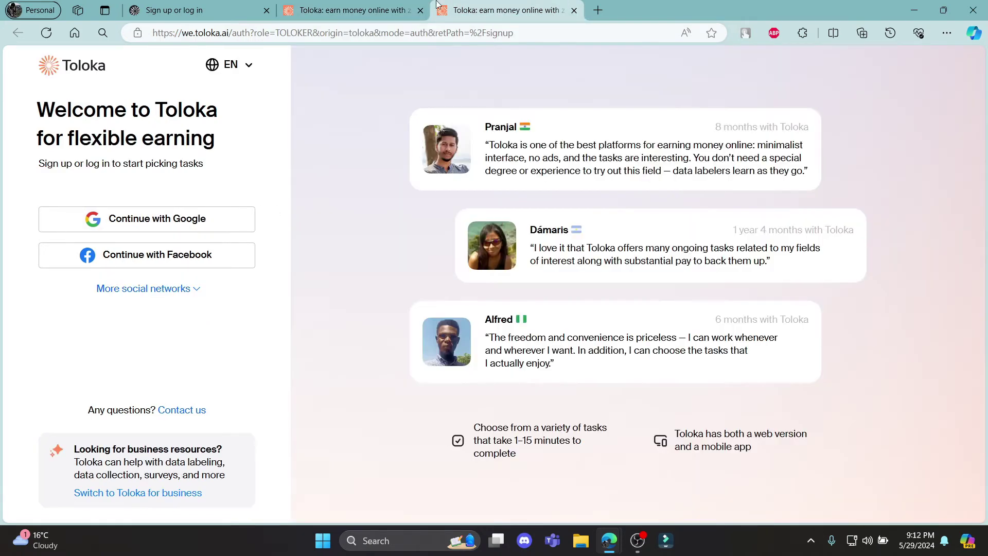
click(399, 11)
click(505, 7)
click(366, 6)
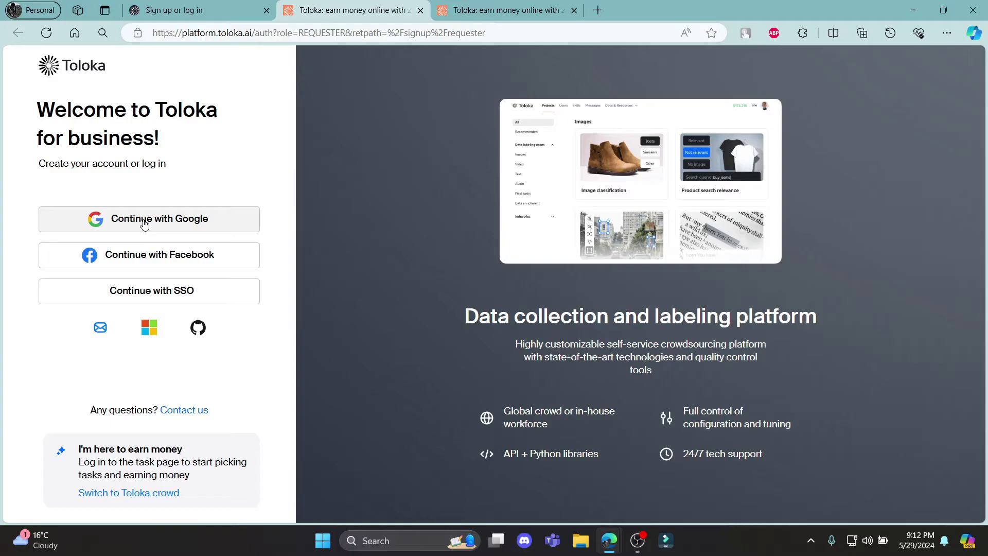
Continue with Google on the business login, choose the account and approve sign-in to toloka.ai
click(184, 223)
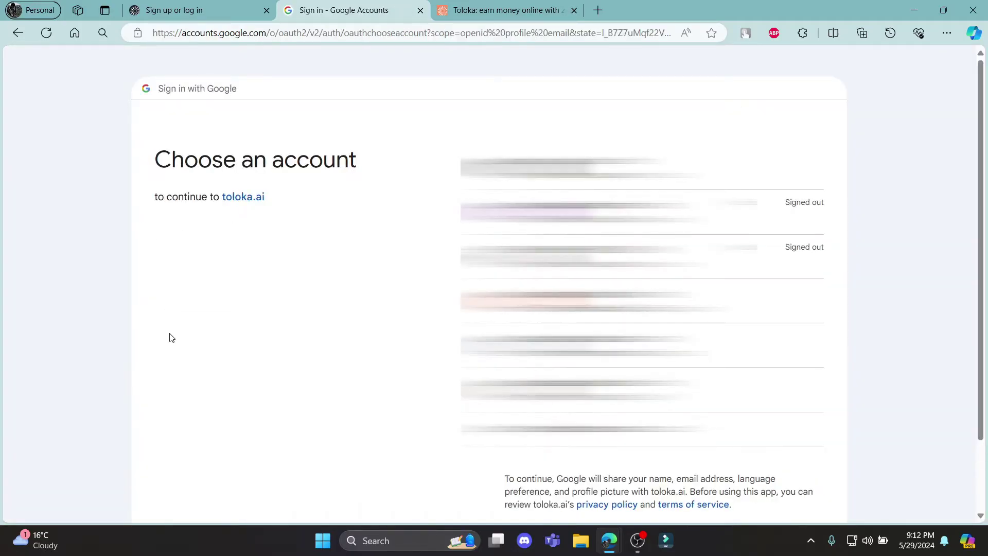
click(534, 346)
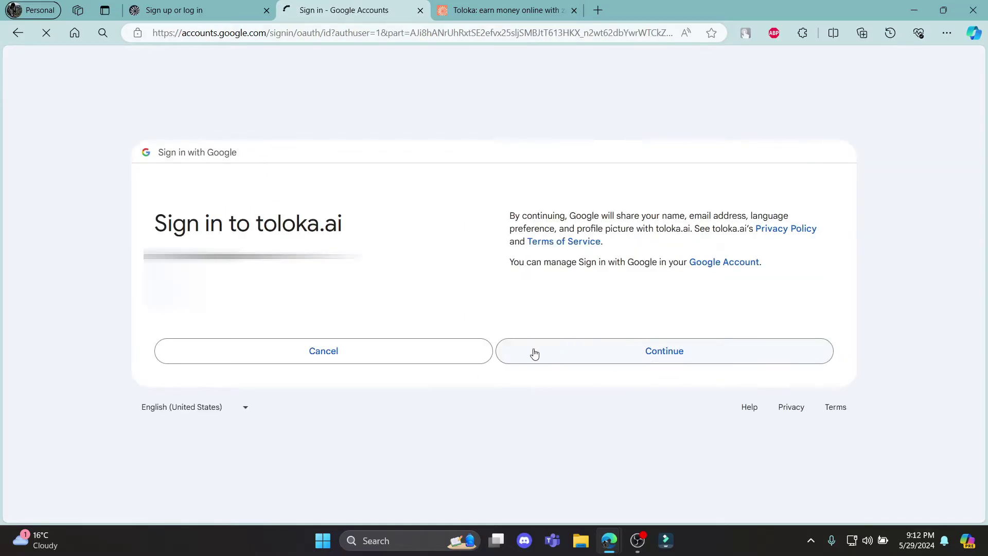
click(607, 350)
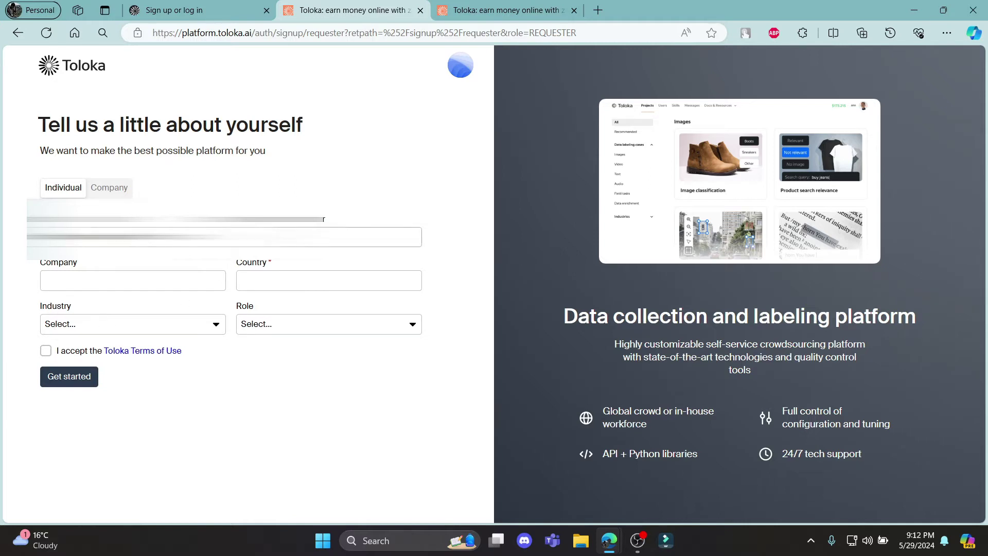
Autofill the business sign-up form from saved personal details
click(302, 237)
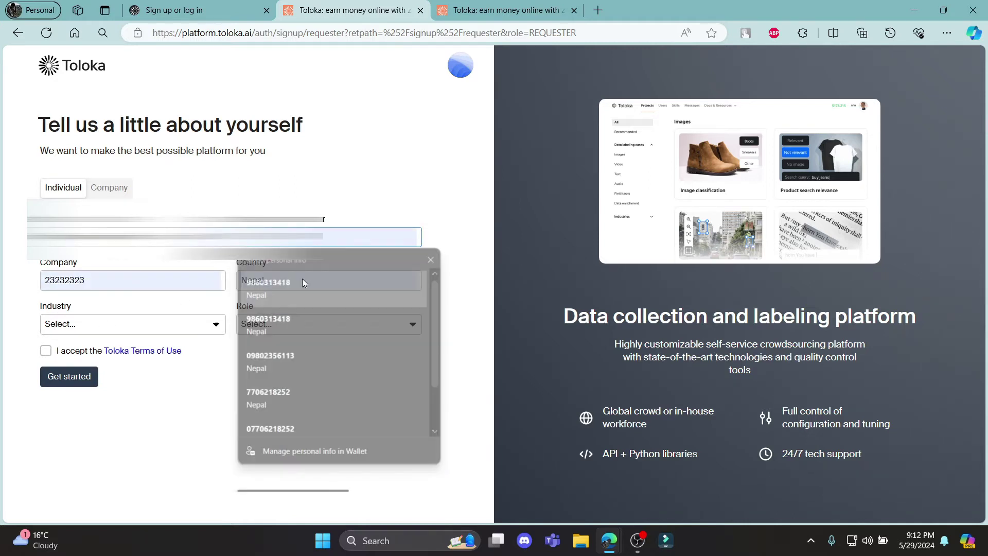
click(302, 279)
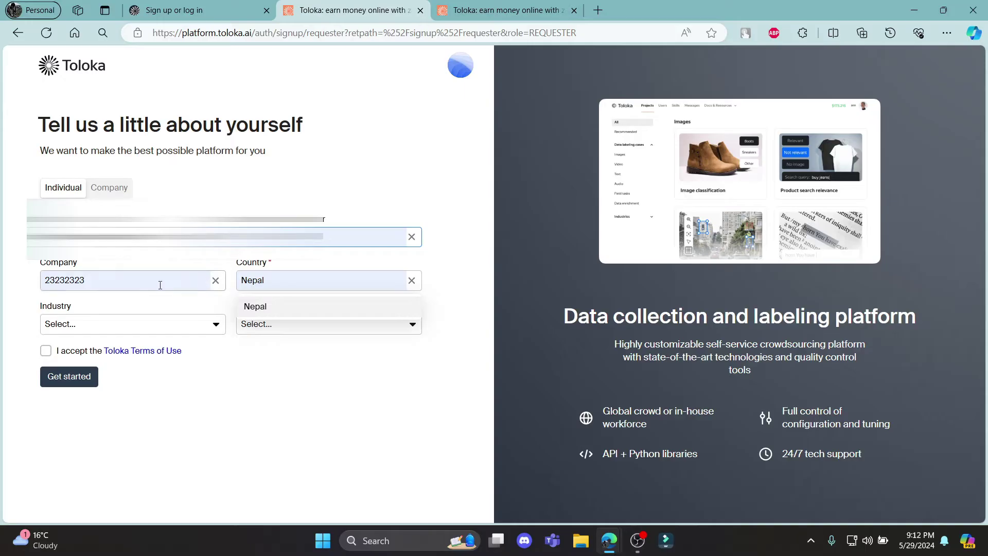
click(136, 284)
click(152, 274)
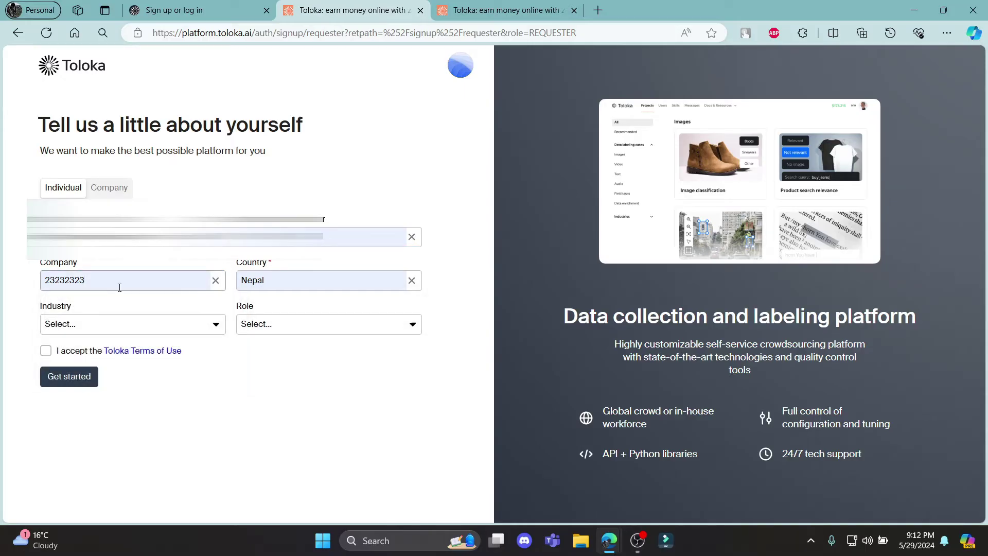
Choose industry Cloud technologies and role Marketing manager, accept the Terms, submit, and close the tab
click(93, 324)
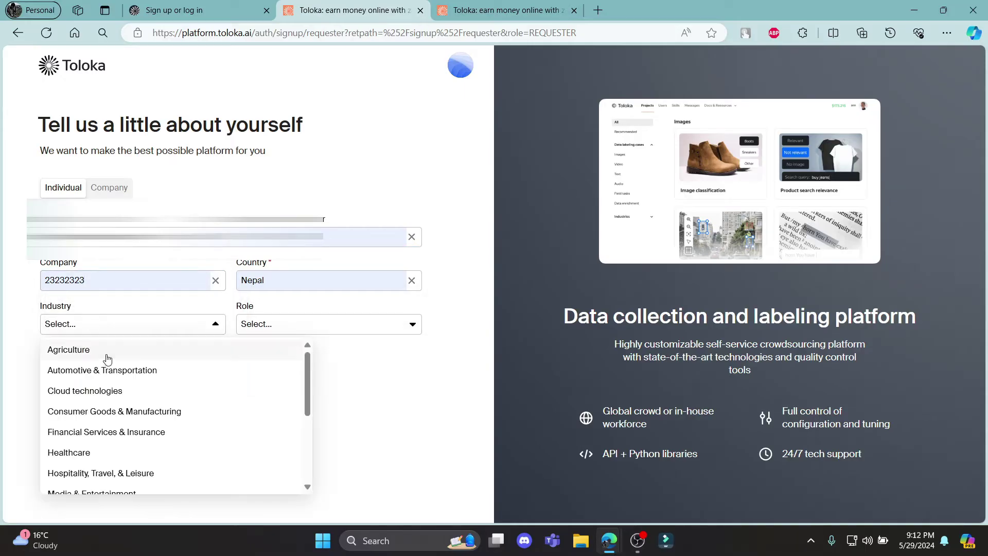
click(101, 391)
click(350, 326)
scroll(309, 372, down, 2)
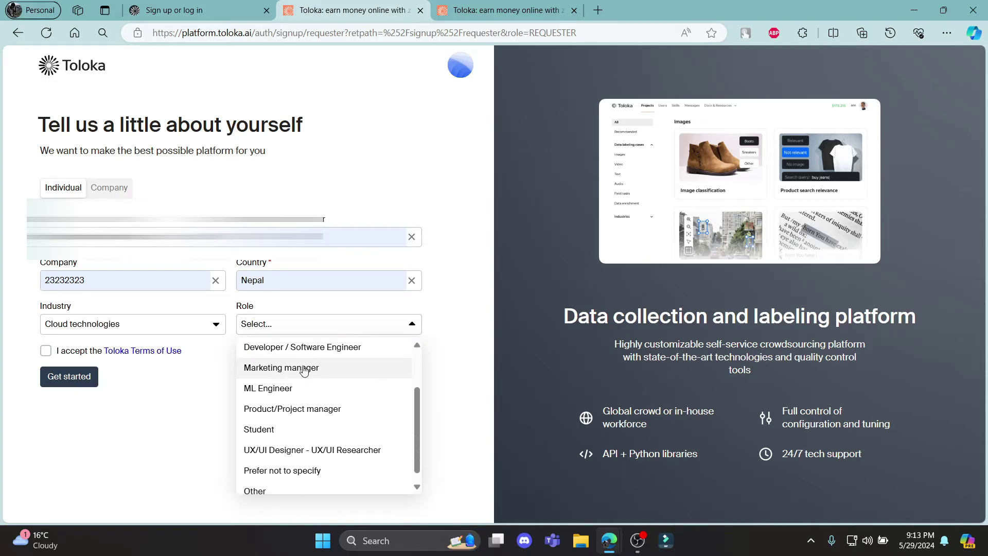
click(303, 368)
click(45, 350)
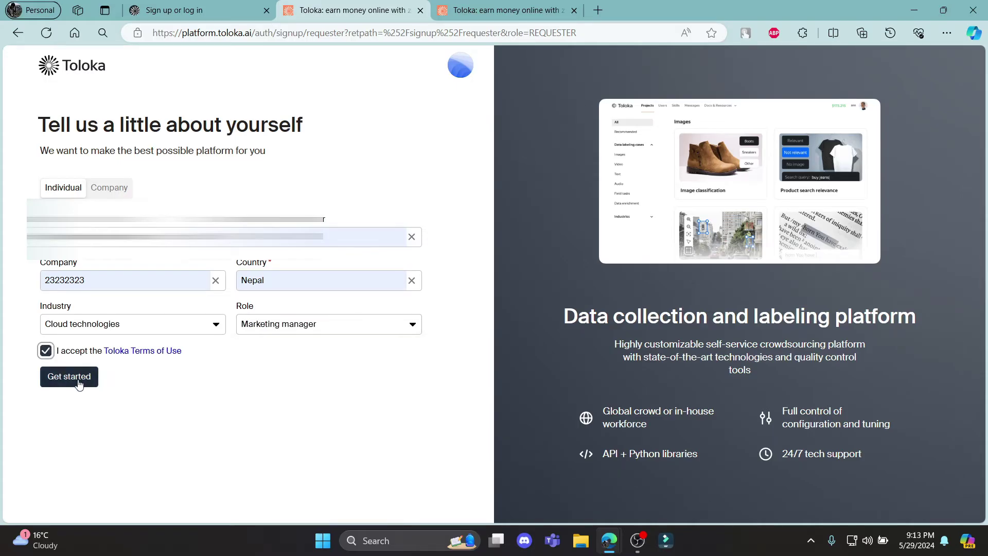
click(78, 382)
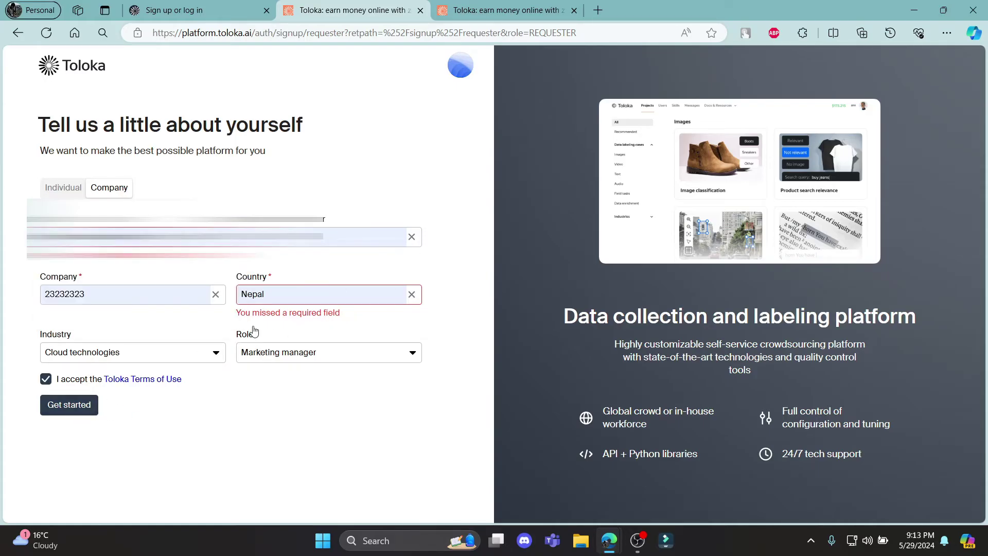
click(420, 11)
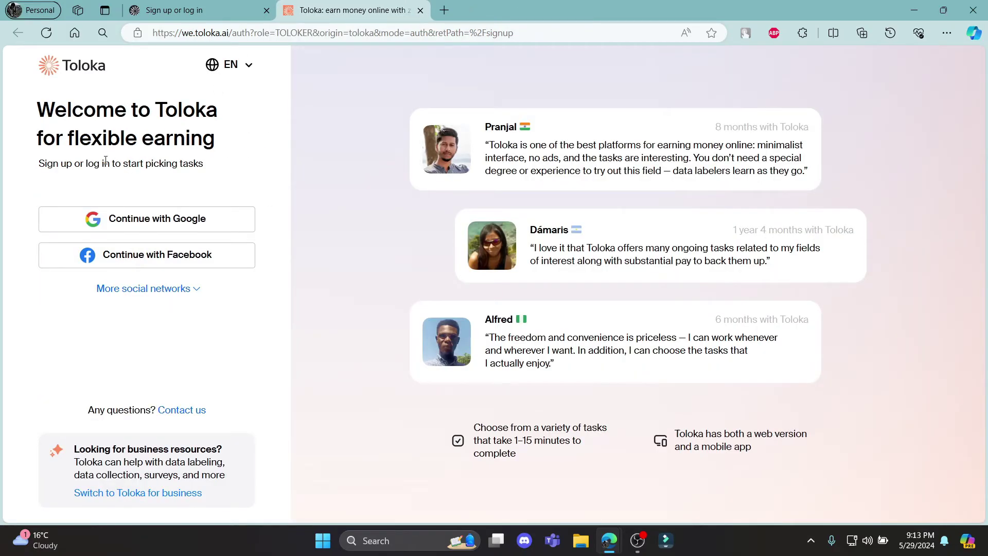
Continue with Google on the Toloker page, choose the account and allow sign-in to toloka.ai
click(170, 228)
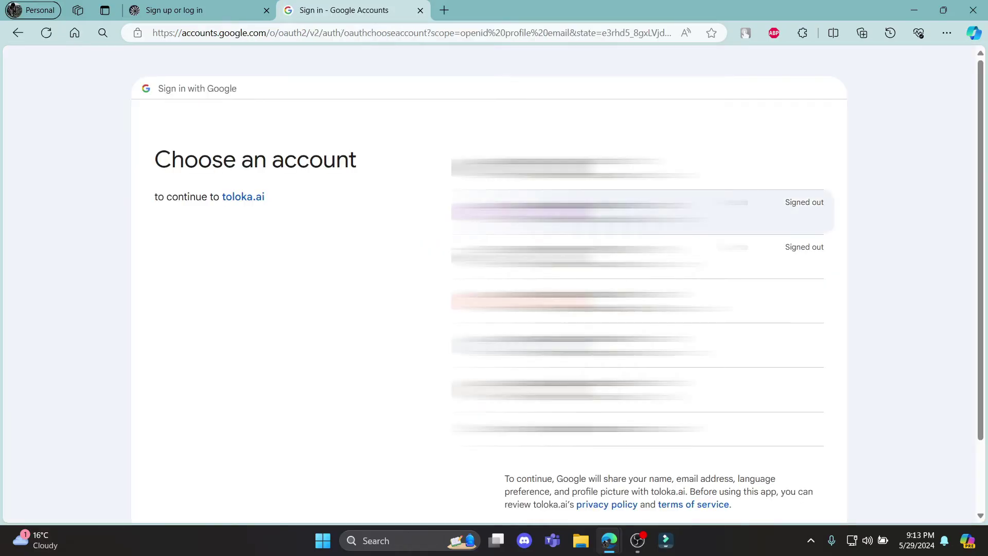
click(647, 294)
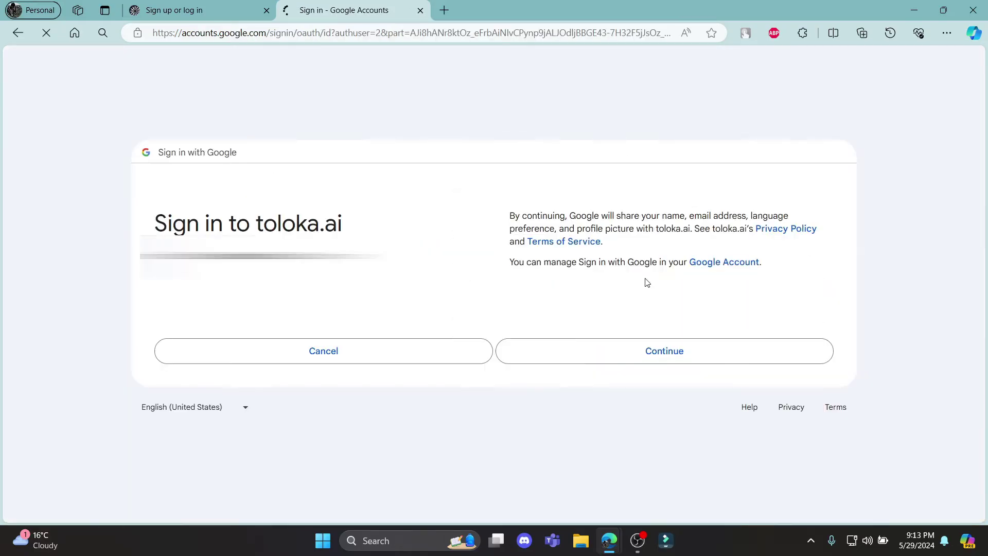
click(638, 350)
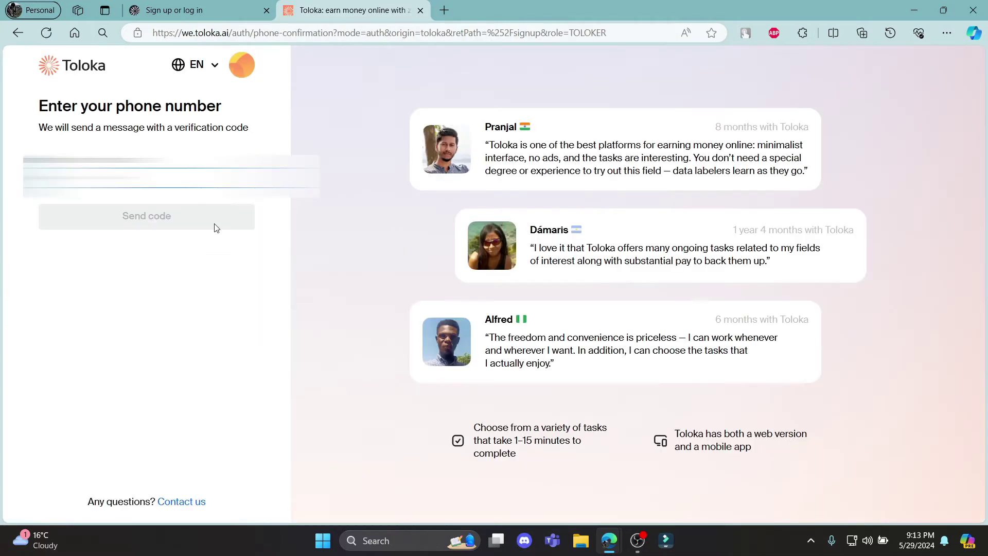
Set the phone country code to Nepal +977
click(77, 177)
scroll(100, 244, down, 2)
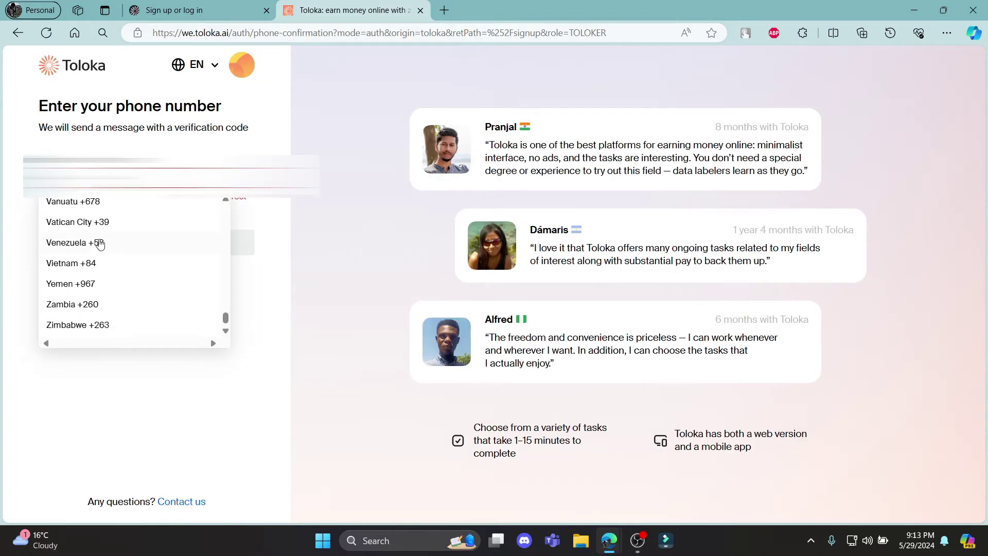
scroll(102, 246, up, 10)
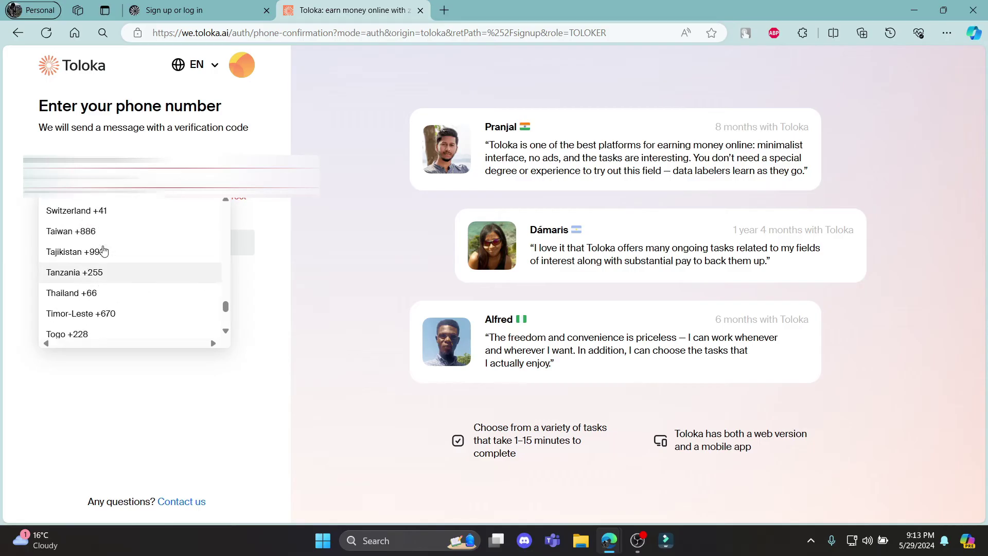
scroll(103, 252, up, 10)
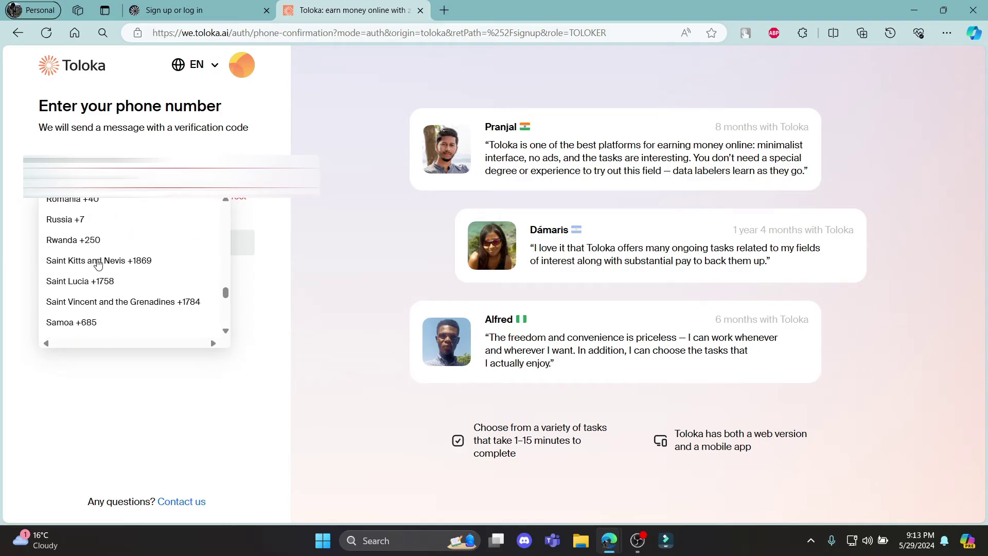
scroll(95, 262, up, 8)
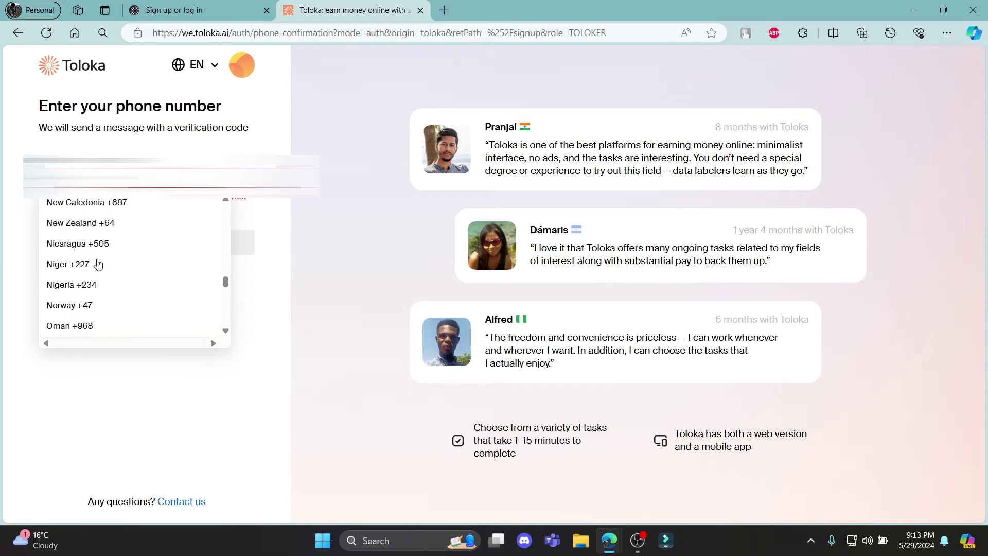
scroll(89, 254, up, 1)
click(73, 210)
Send the verification code, then enter and submit the received code
click(137, 215)
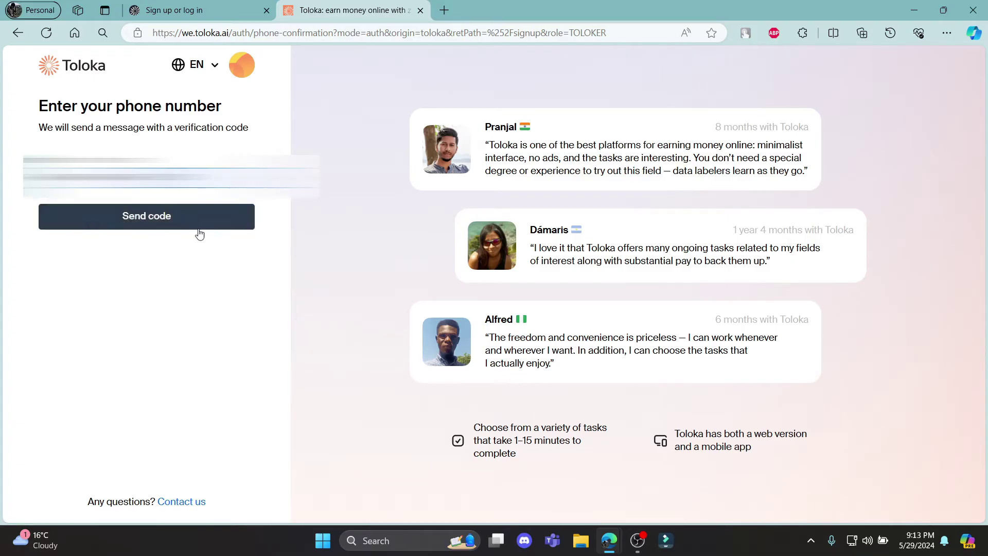
click(146, 225)
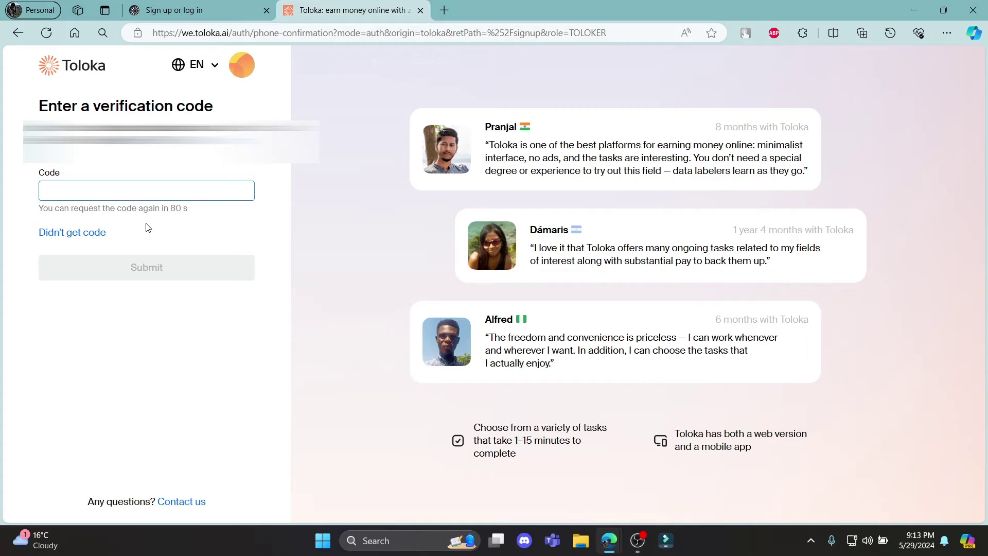
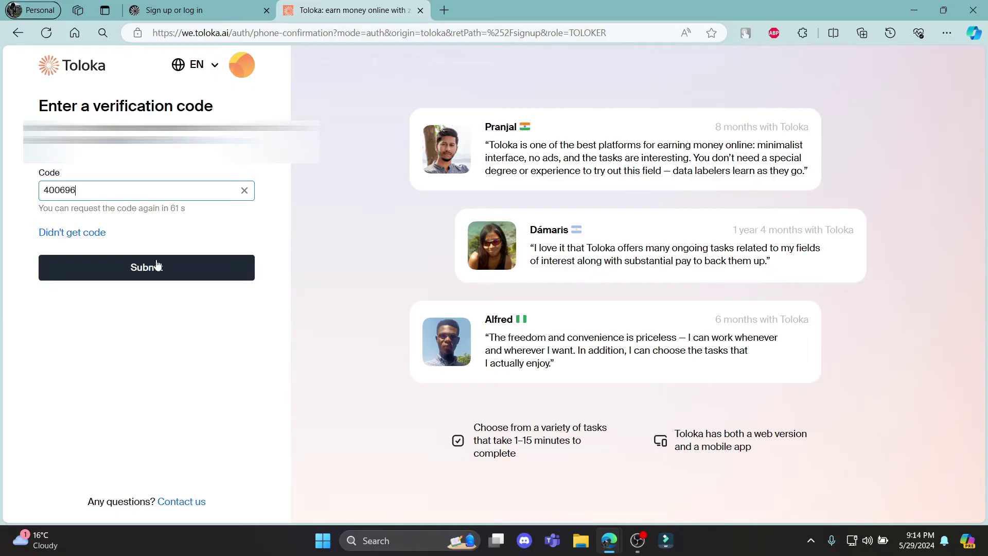
click(157, 264)
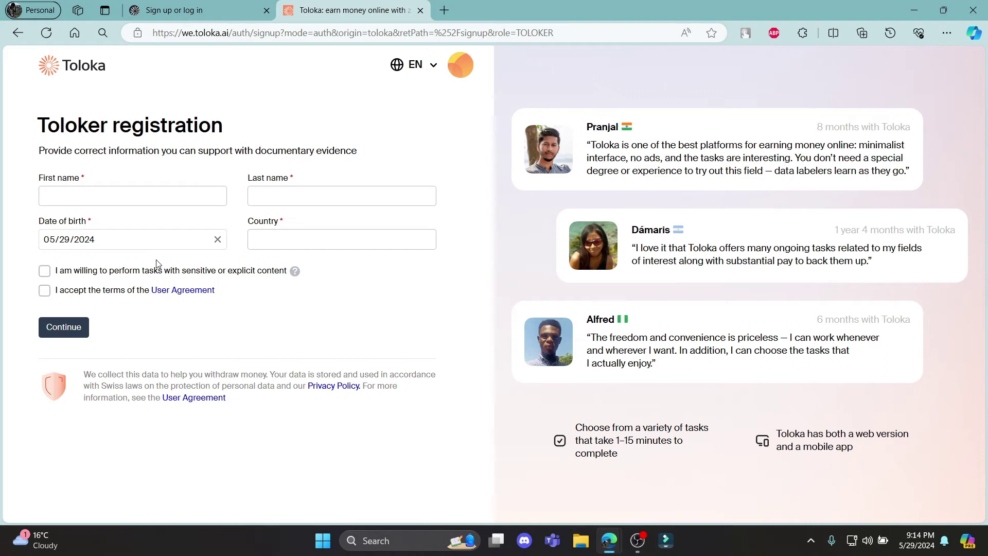
Autofill the name from saved info and set the date of birth to 05/05/1999
click(106, 194)
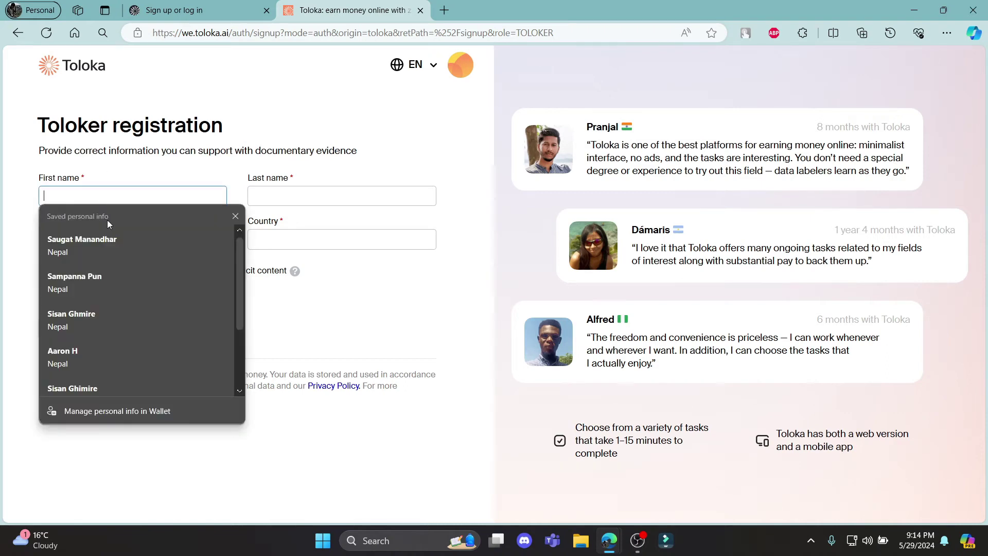
click(85, 270)
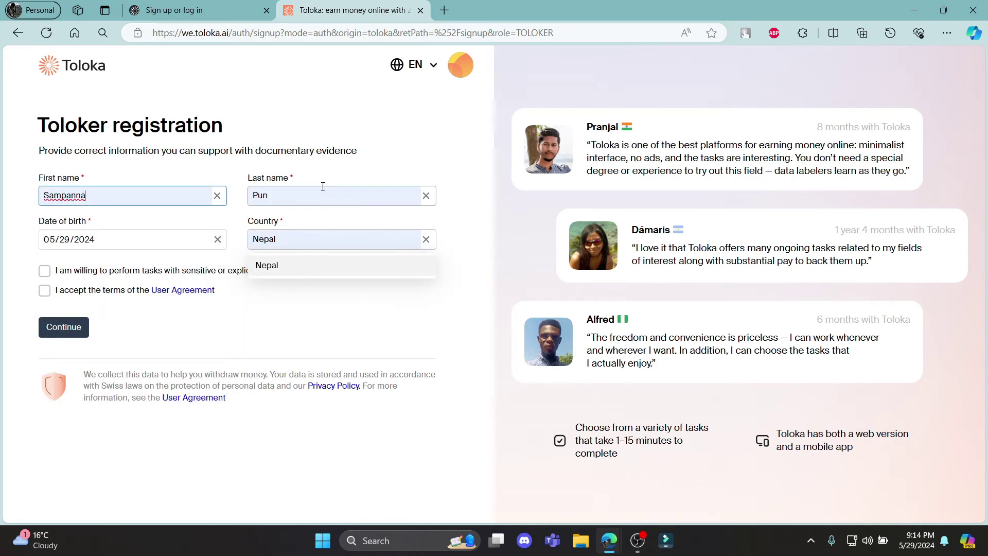
click(88, 239)
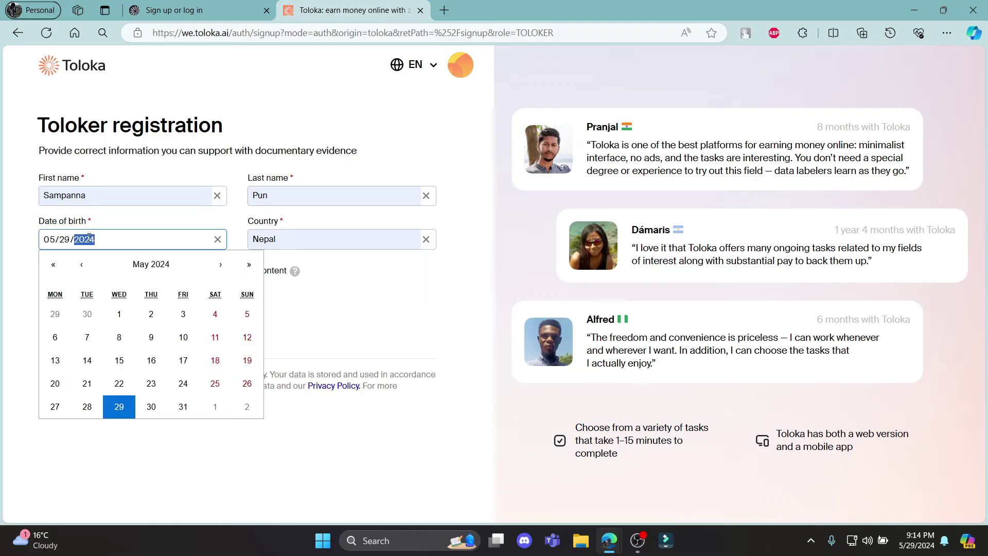
text(1999)
key(shift+Tab)
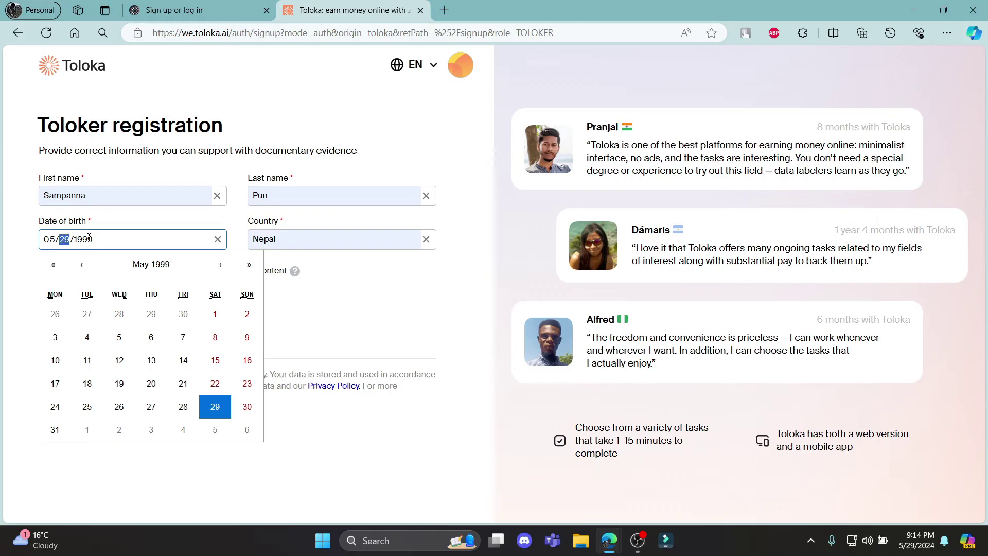
text(05/05)
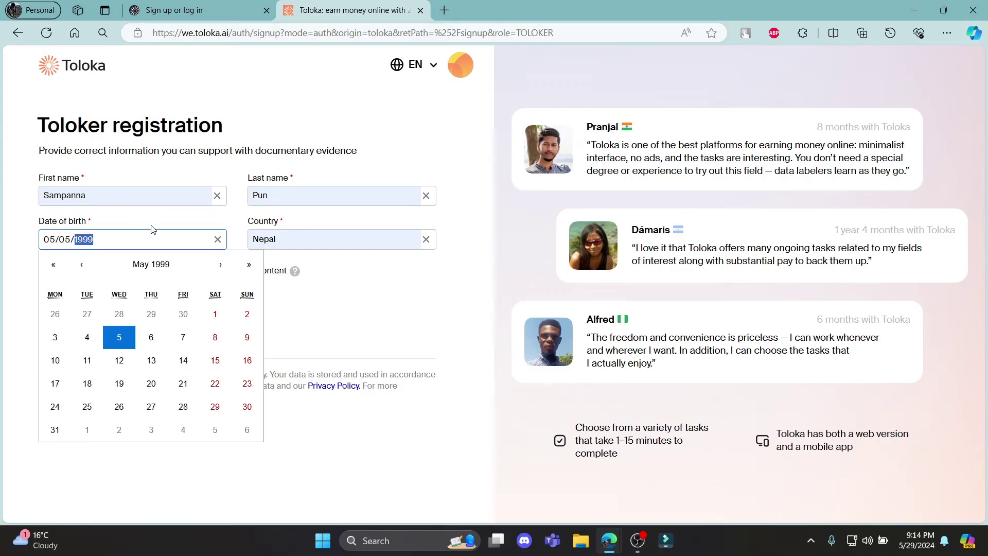
click(380, 312)
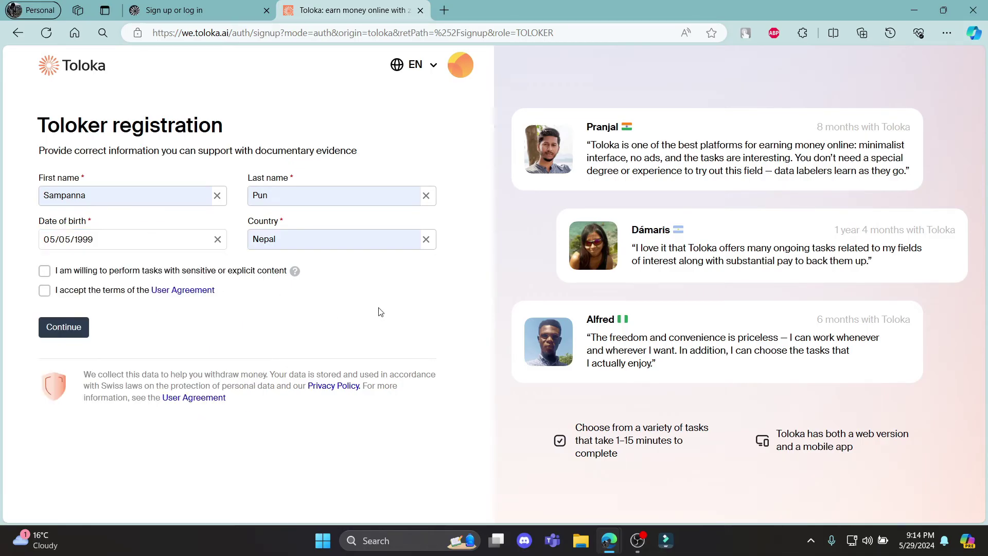
Tick the sensitive-content and User Agreement checkboxes, select Nepal as country, and continue
click(44, 271)
click(45, 290)
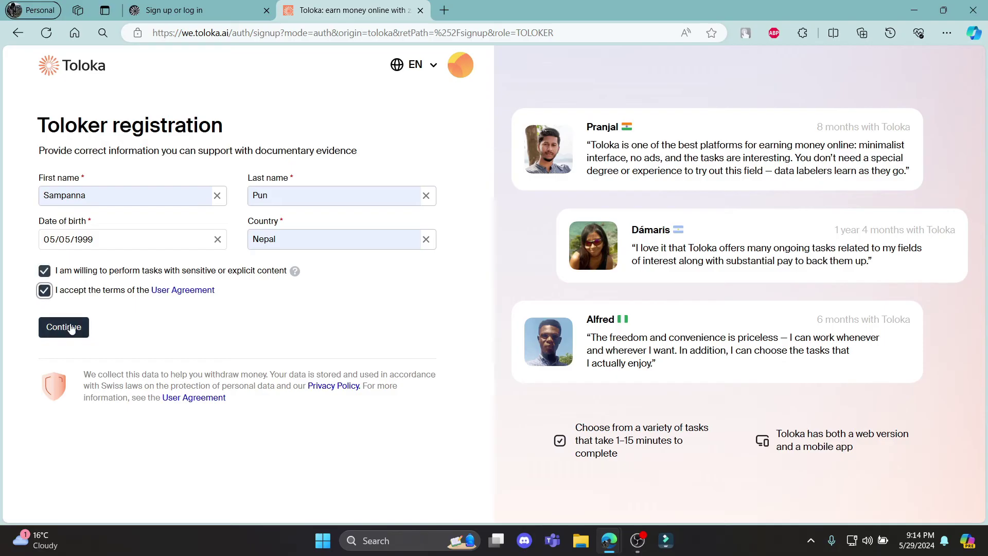
click(65, 327)
click(391, 239)
scroll(326, 307, down, 20)
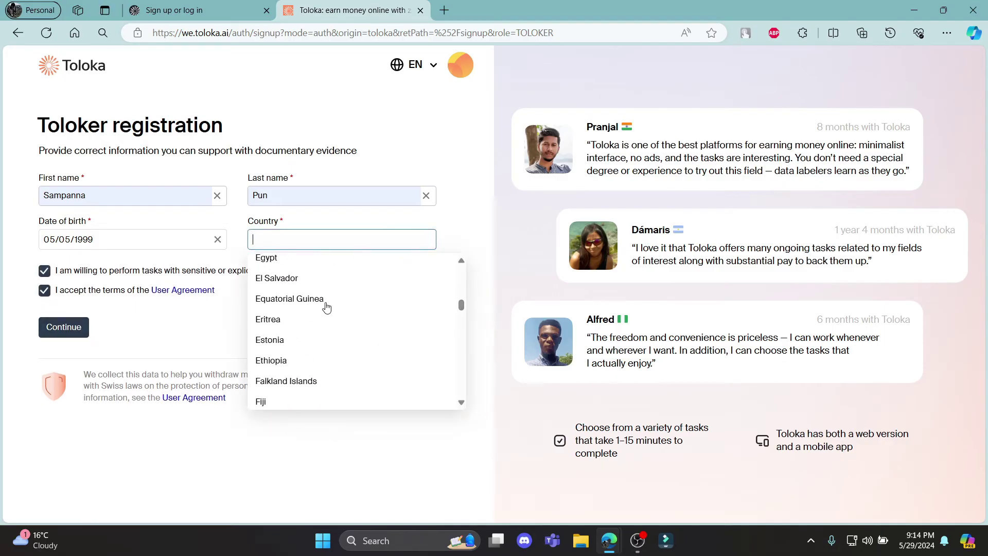
scroll(327, 307, down, 12)
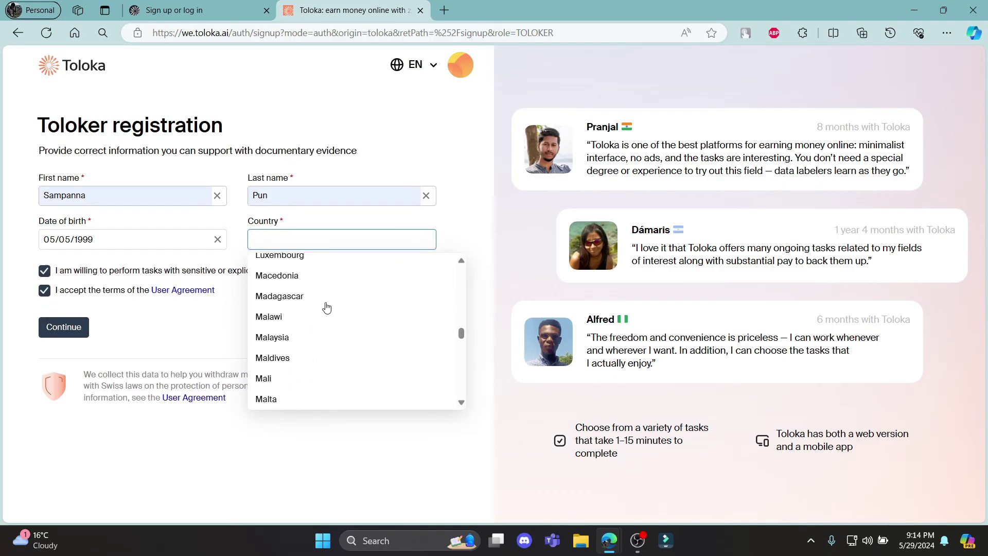
scroll(326, 307, down, 4)
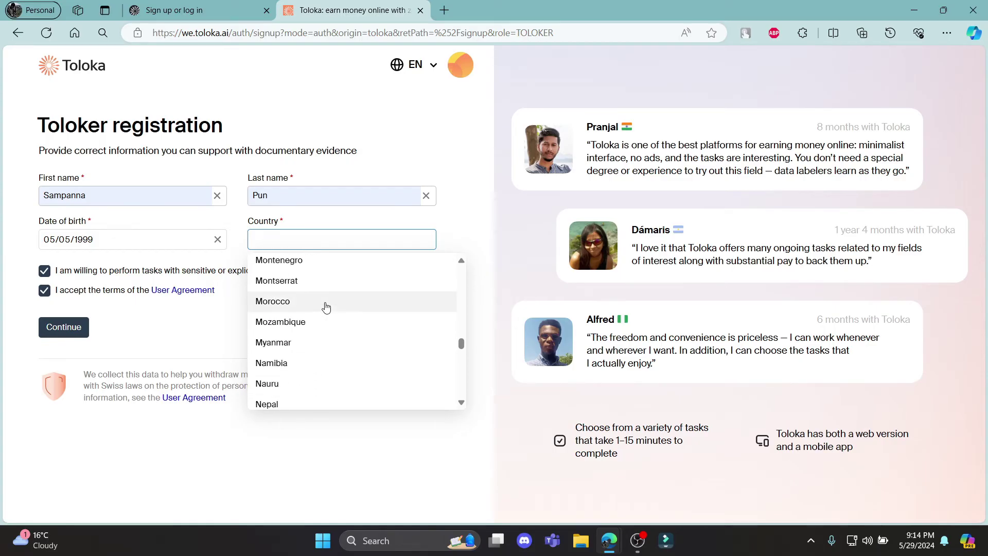
scroll(326, 304, down, 1)
click(270, 339)
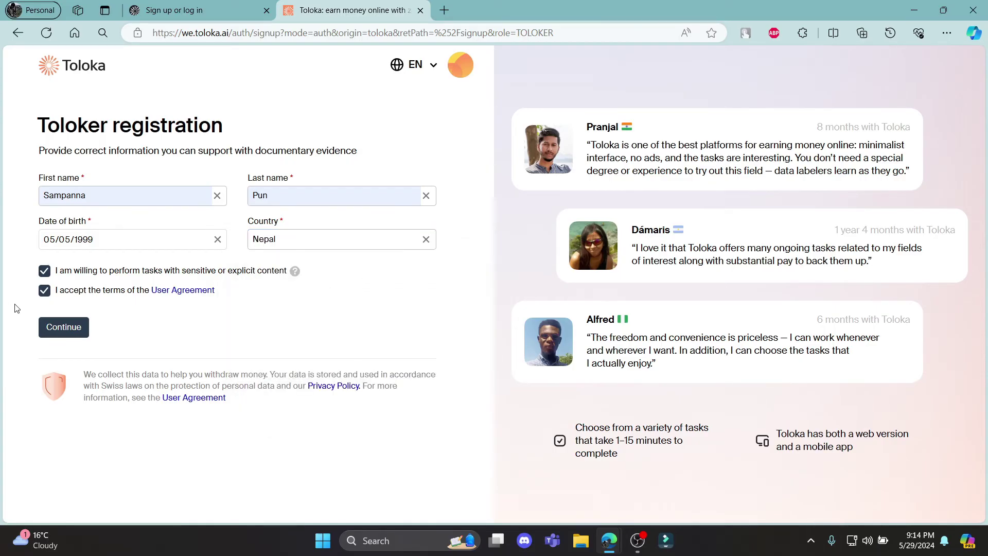
click(67, 327)
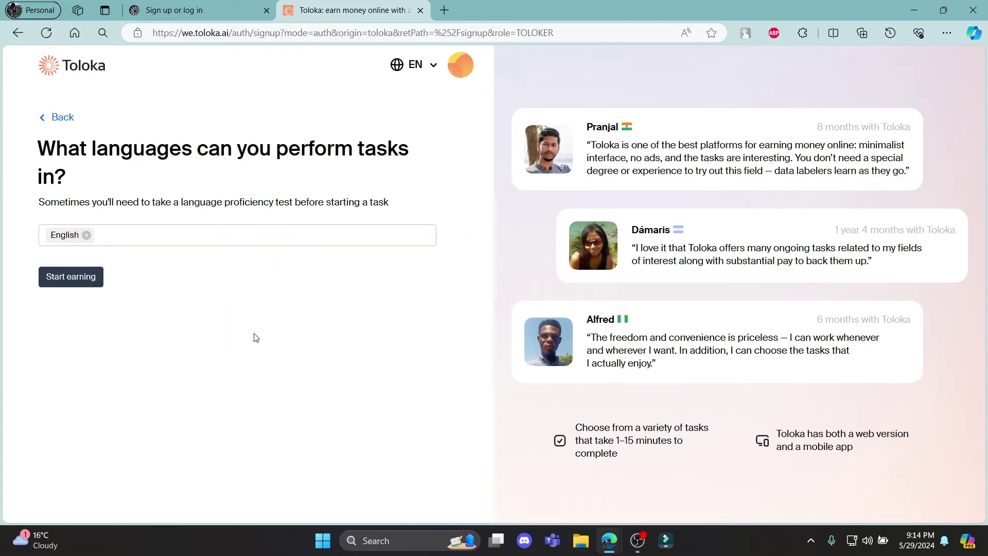
Finish signup with English, check the Tasks page, close it, and open the Toloka homepage
click(59, 278)
click(200, 10)
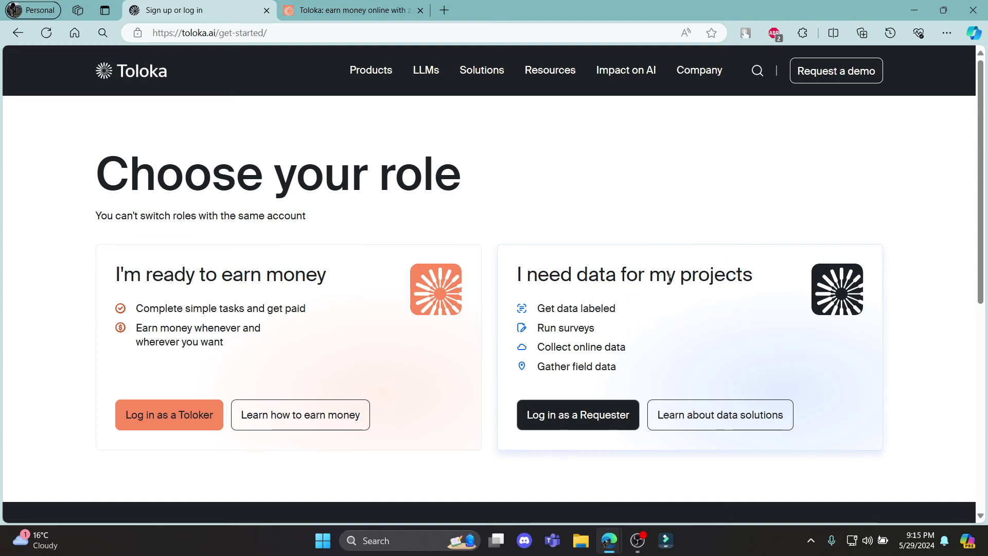
click(374, 6)
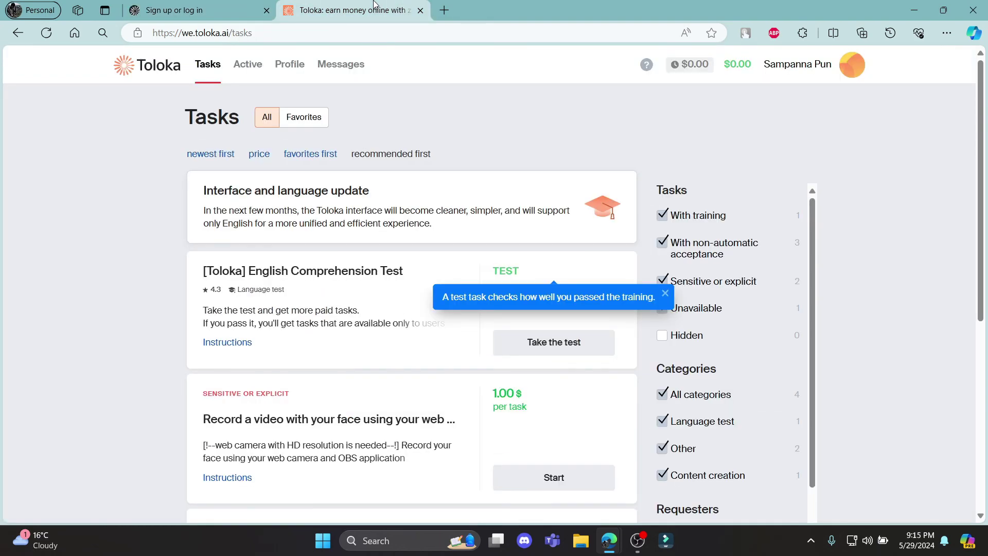
click(421, 10)
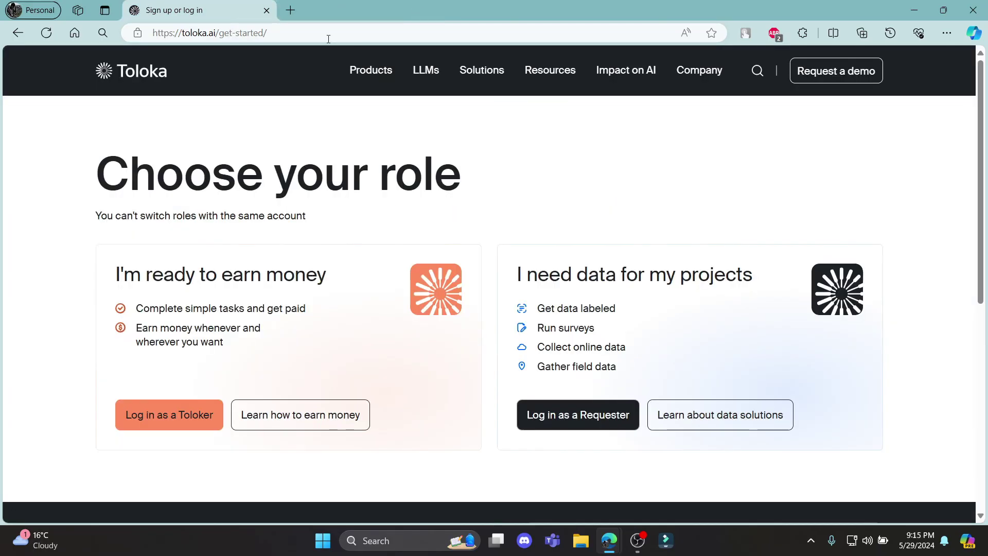
click(158, 72)
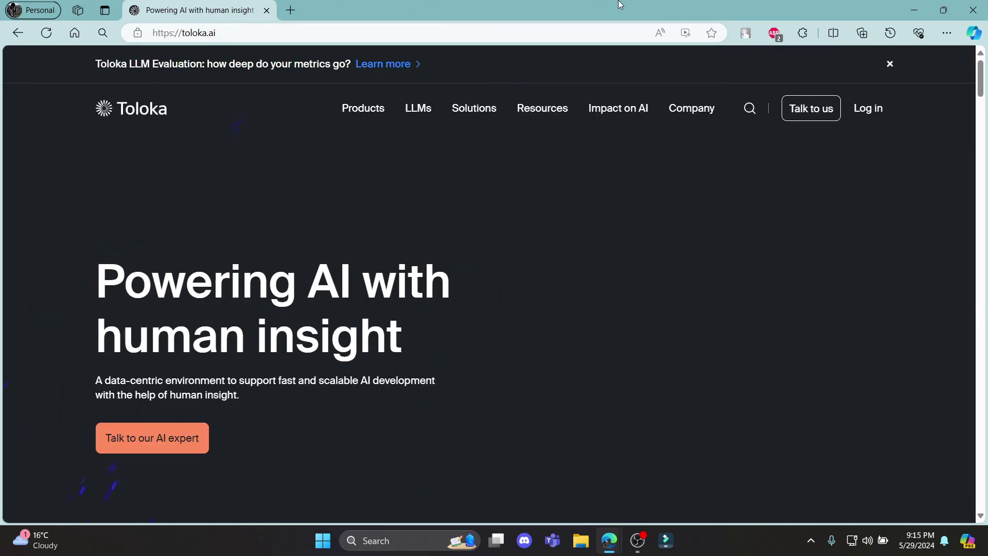